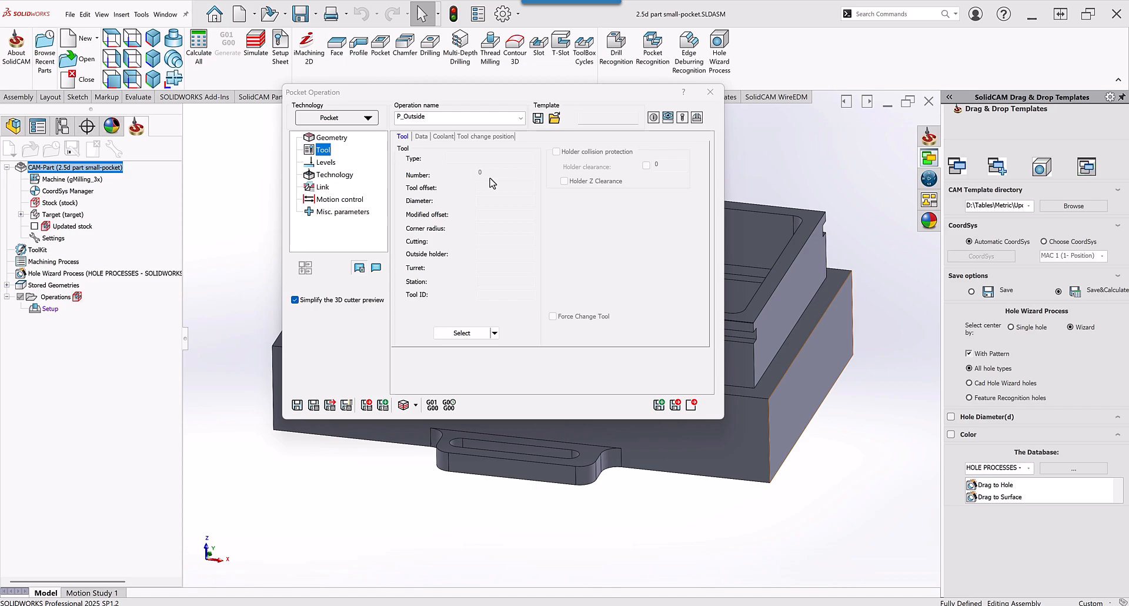
# Inspect the corner radius of the slotted side lug and measure the distance between the part's top and bottom faces
pyautogui.moveTo(502, 92); pyautogui.dragTo(653, 116)
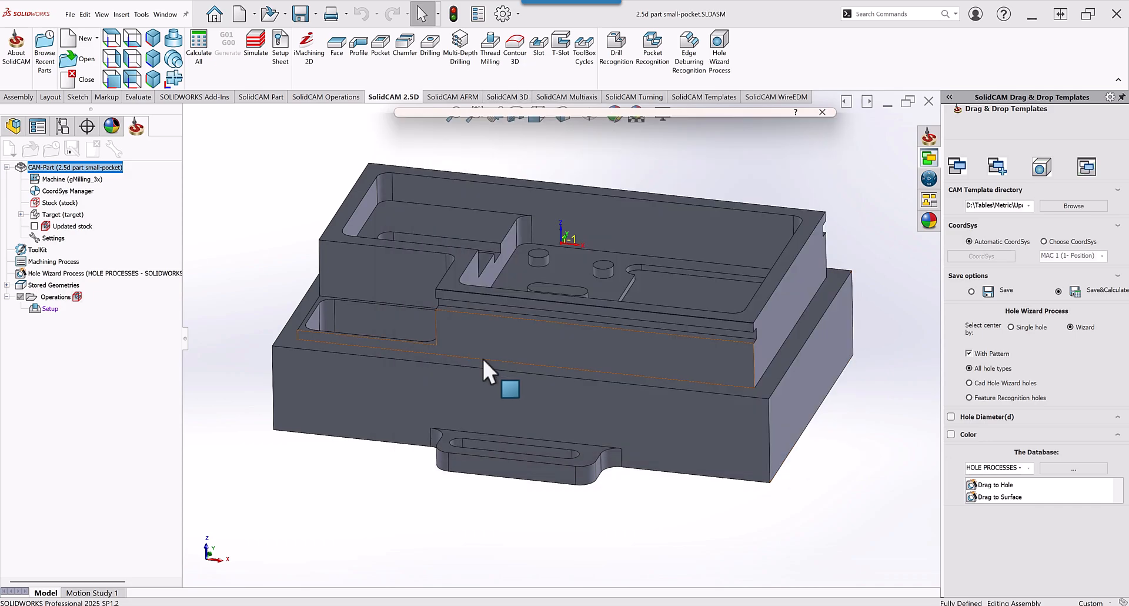
pyautogui.moveTo(485, 360); pyautogui.dragTo(532, 383, button='middle')
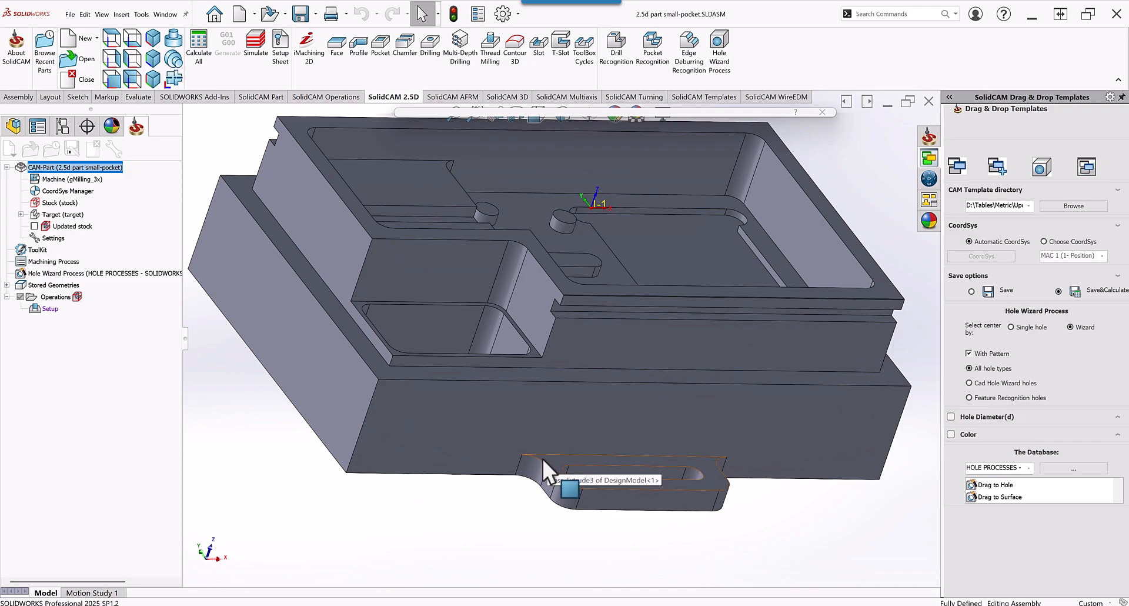
pyautogui.click(542, 458)
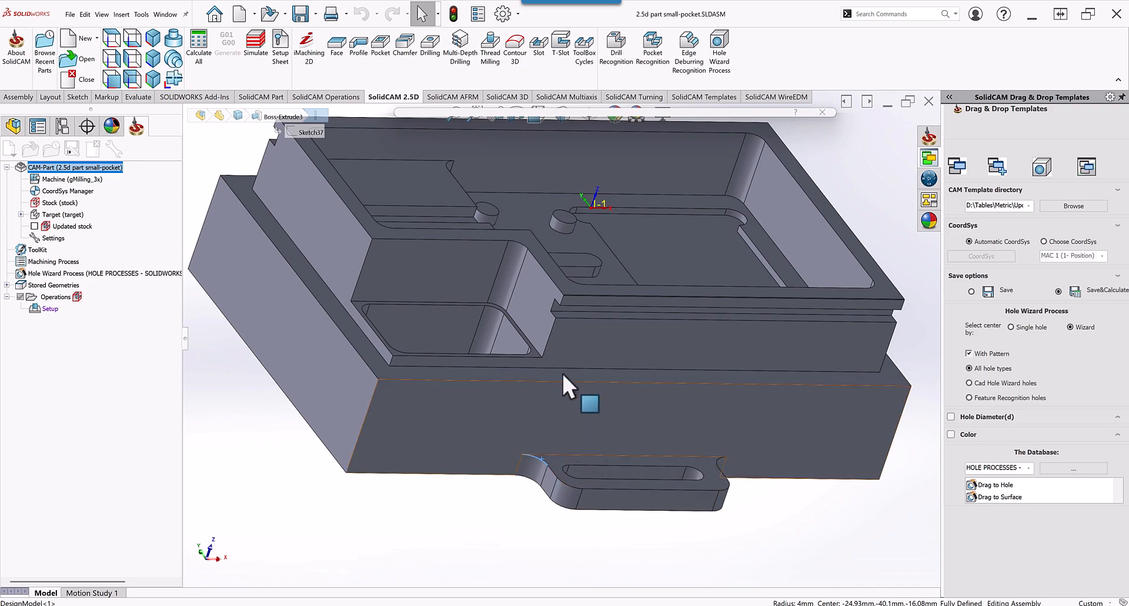
pyautogui.click(566, 284)
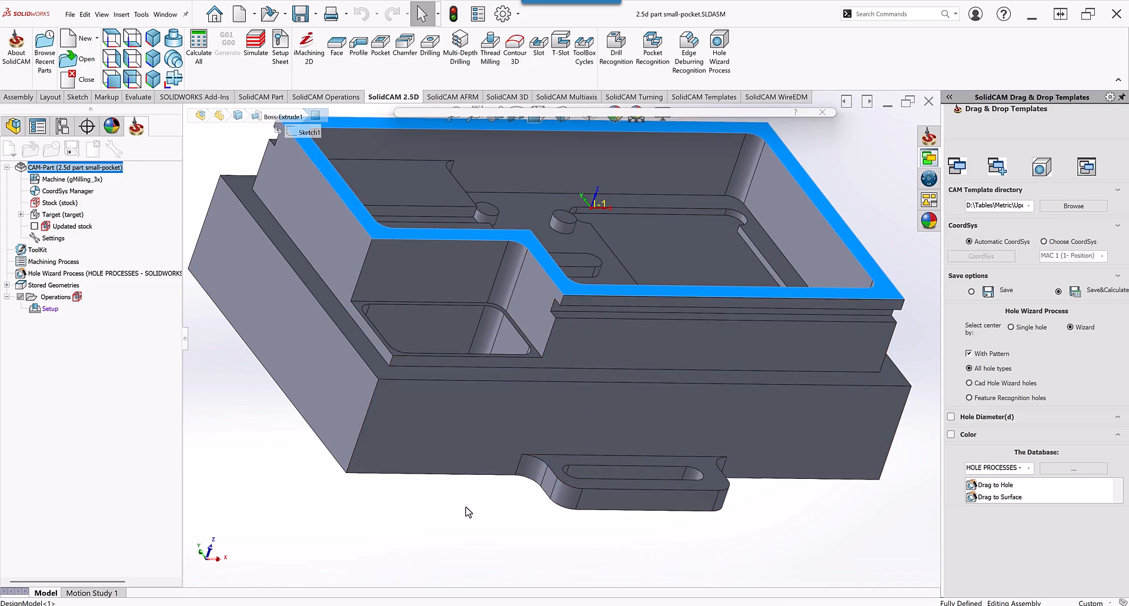
pyautogui.moveTo(468, 512); pyautogui.dragTo(502, 308, button='middle')
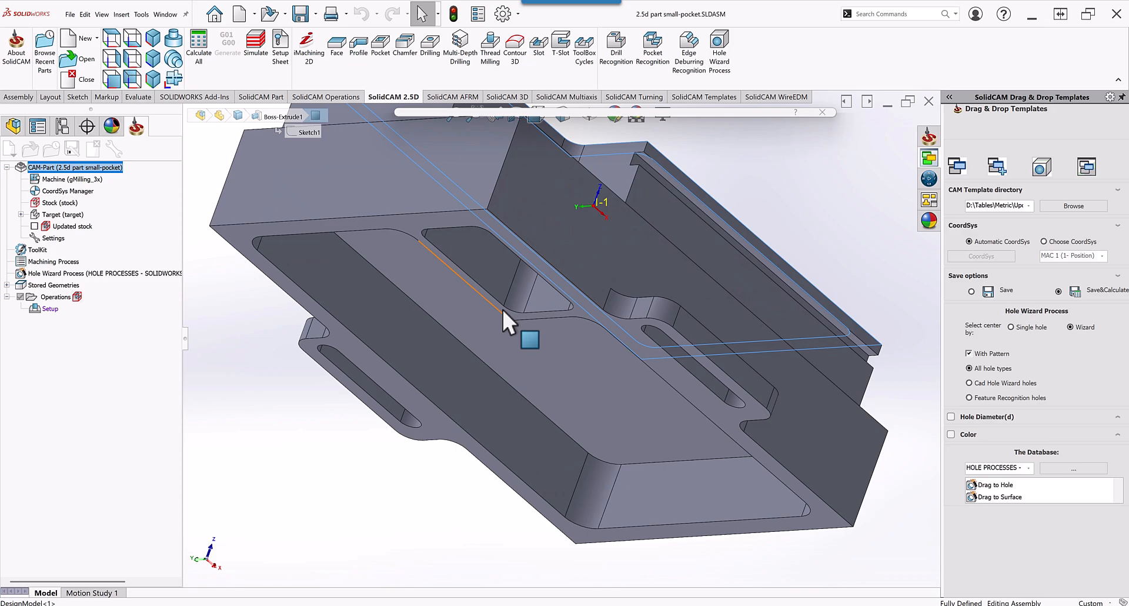
pyautogui.click(521, 245)
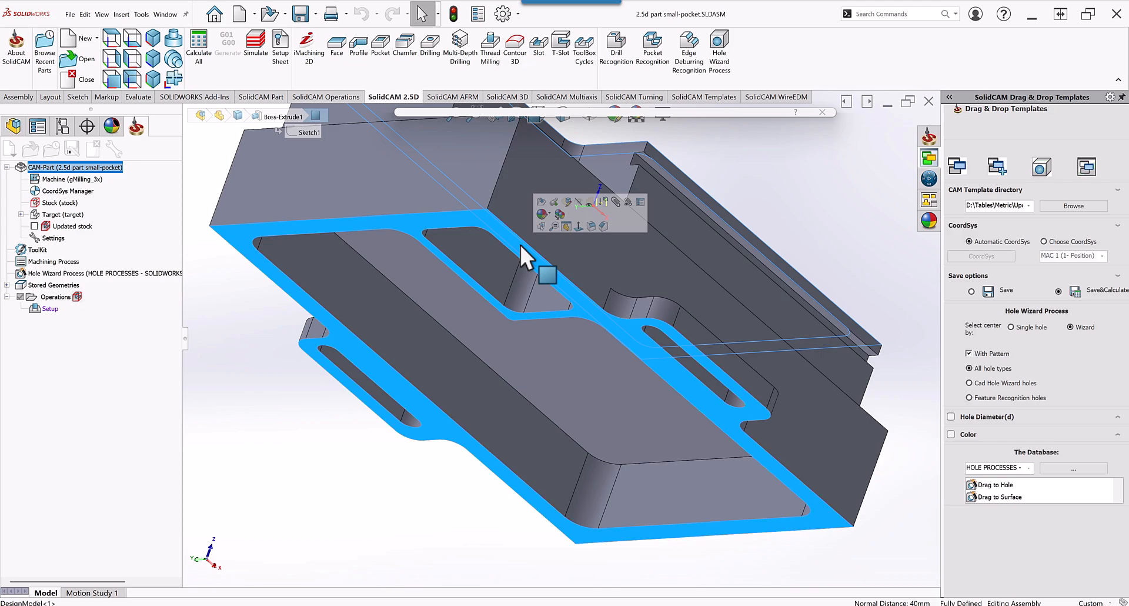
pyautogui.click(526, 276)
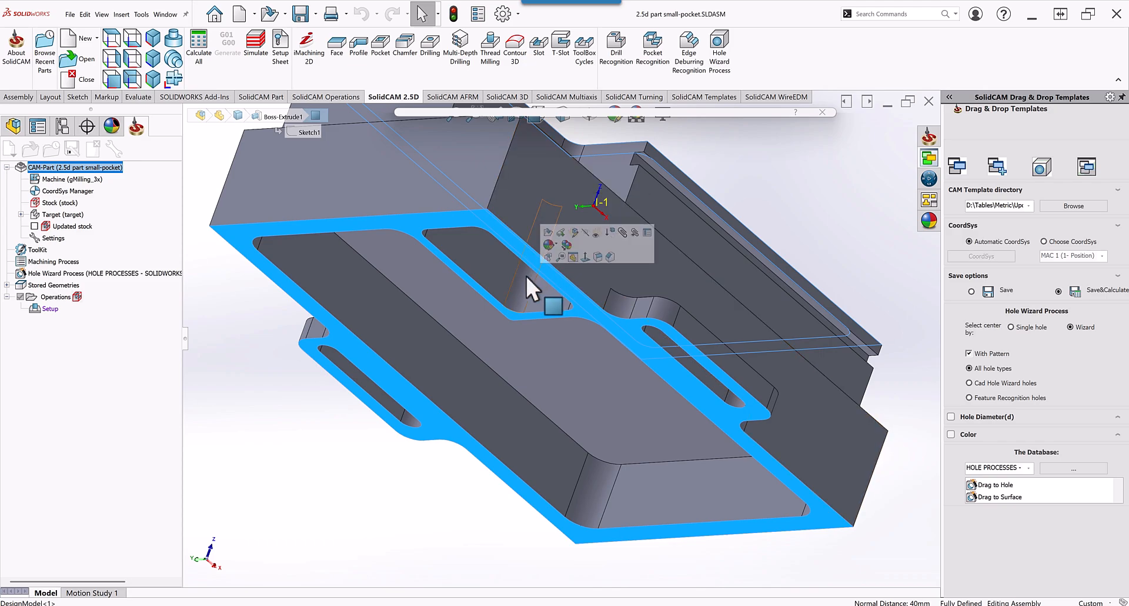
pyautogui.moveTo(526, 277); pyautogui.dragTo(425, 334, button='middle')
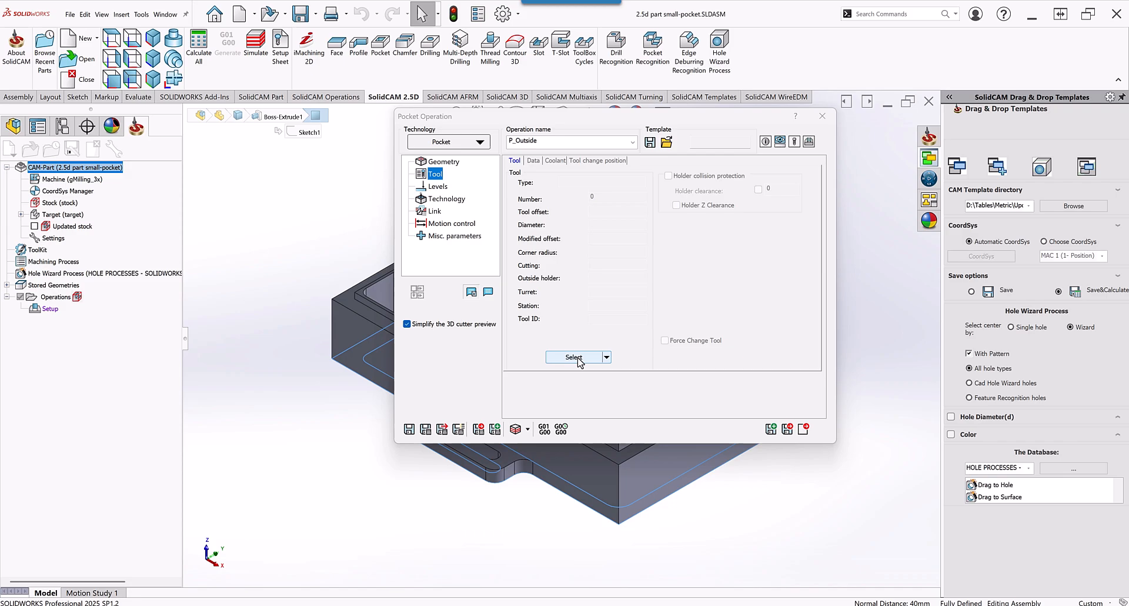
# Create a new end mill for the P_Outside pocket operation and set its diameter to 12 mm
pyautogui.click(578, 358)
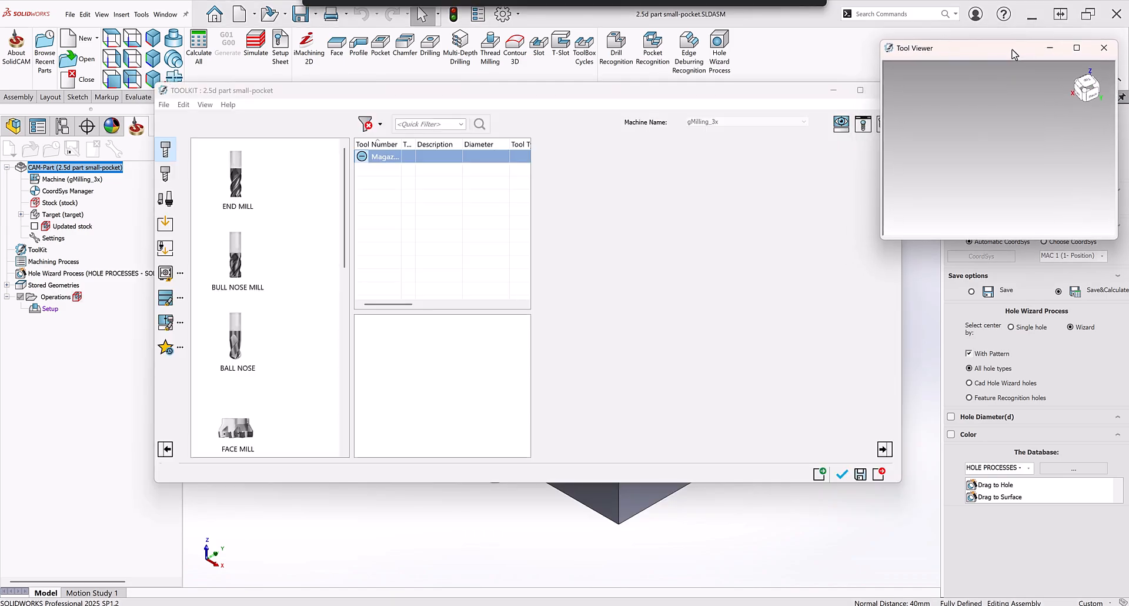
pyautogui.moveTo(1012, 54); pyautogui.dragTo(1012, 164)
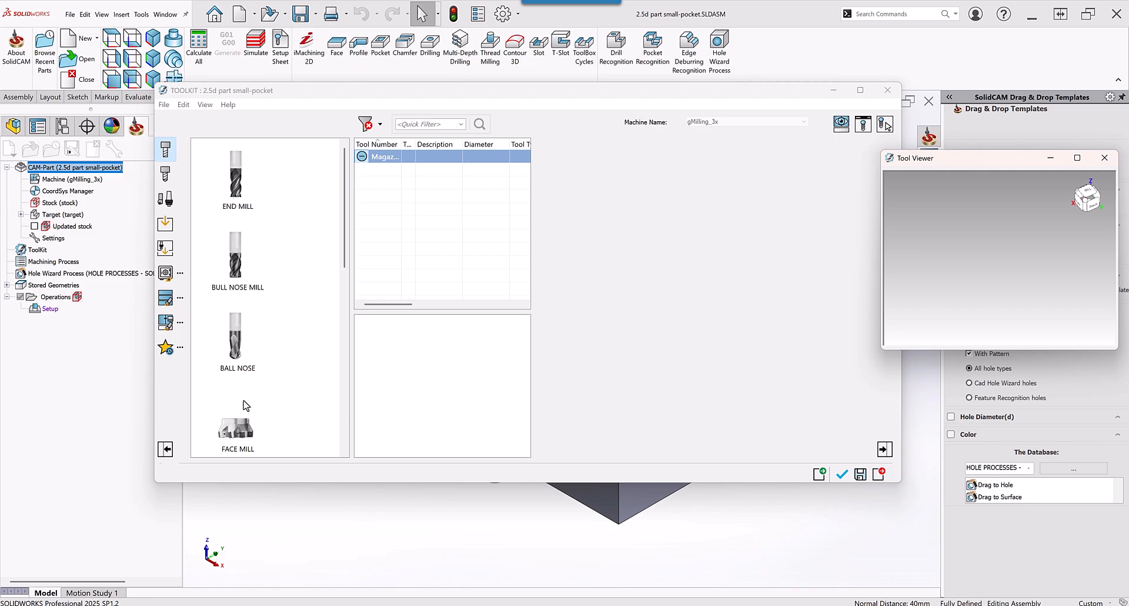
pyautogui.doubleClick(239, 197)
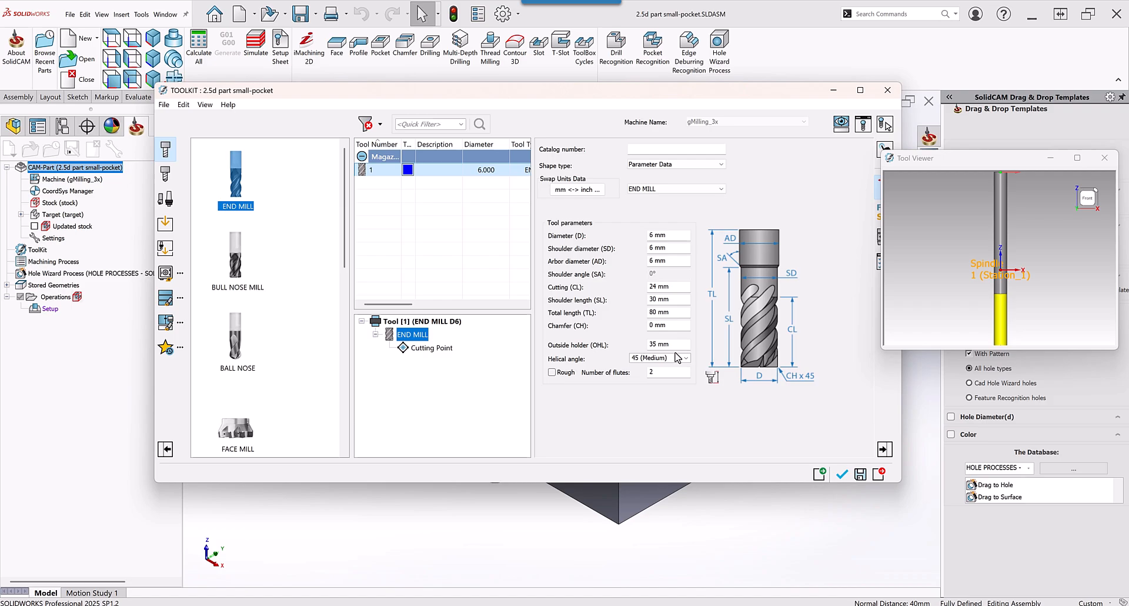
pyautogui.click(675, 235)
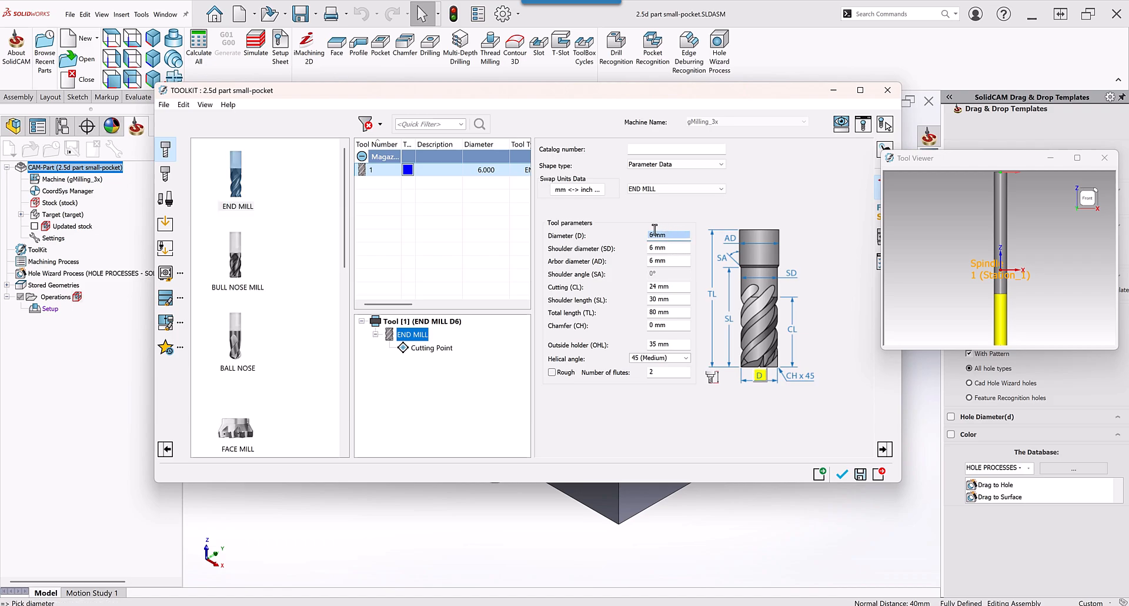
pyautogui.write('12')
pyautogui.click(675, 248)
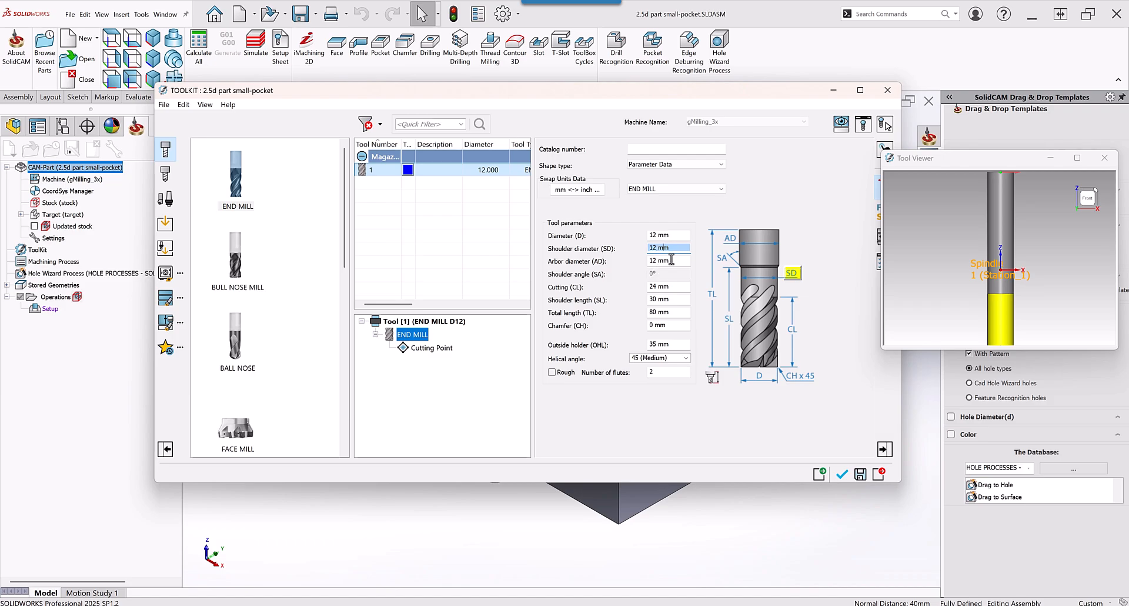
pyautogui.click(1015, 313)
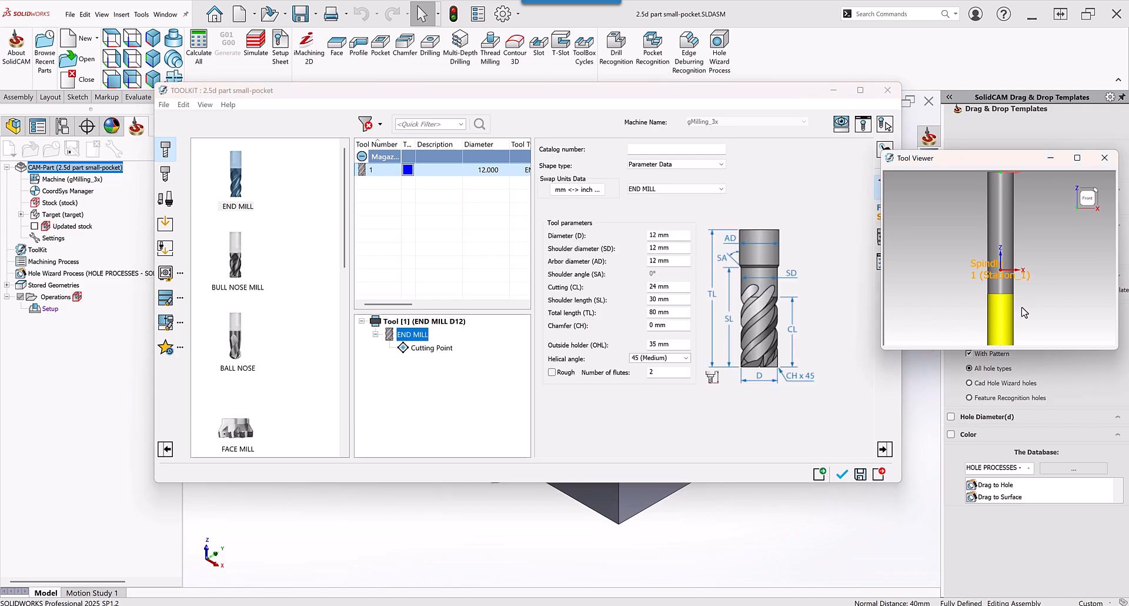
pyautogui.scroll(-2, 1041, 311)
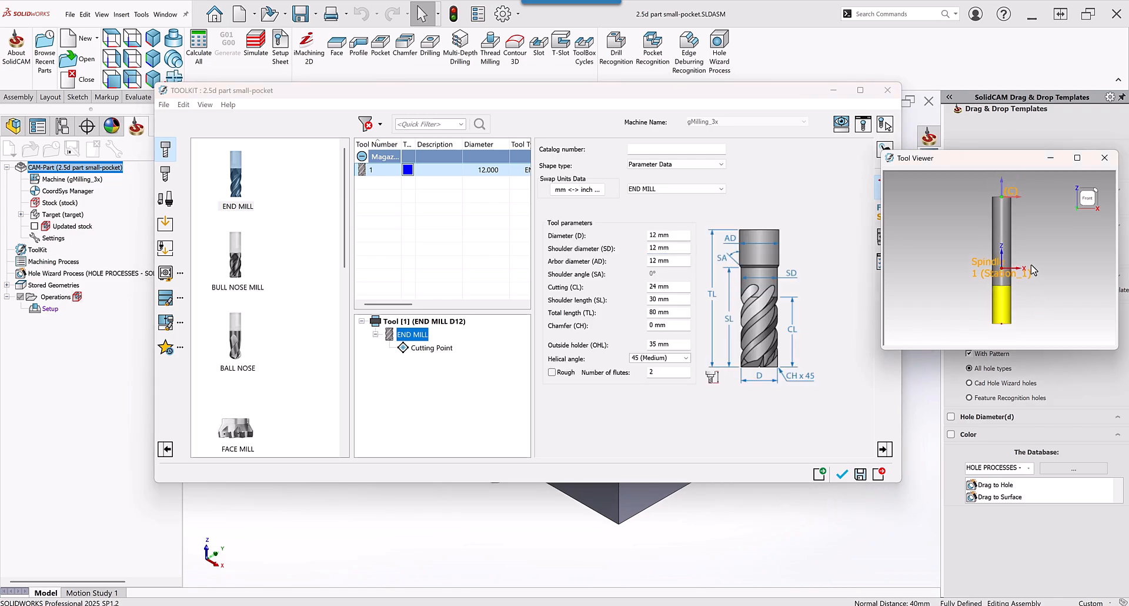
pyautogui.click(864, 126)
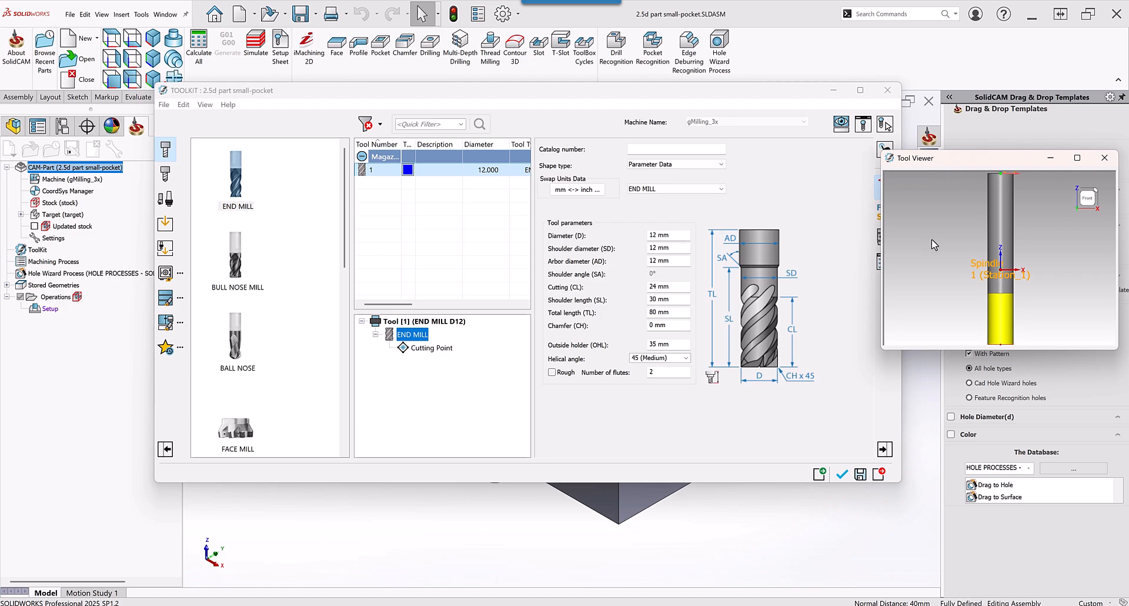
# Review the end mill's cutting and shoulder lengths and set its total length to 120 mm
pyautogui.click(676, 287)
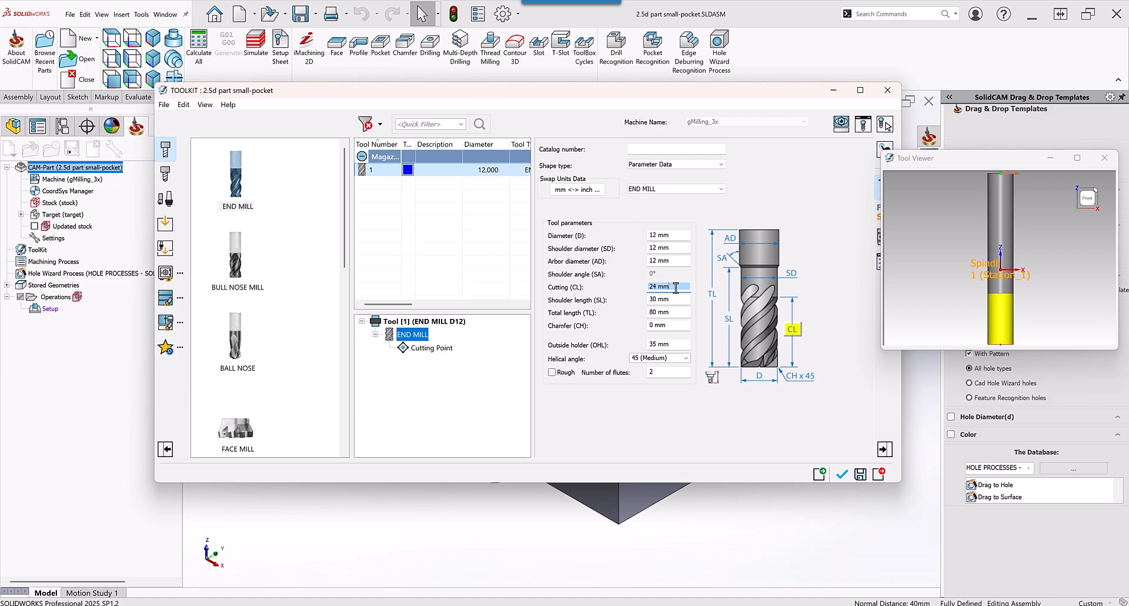
pyautogui.click(678, 301)
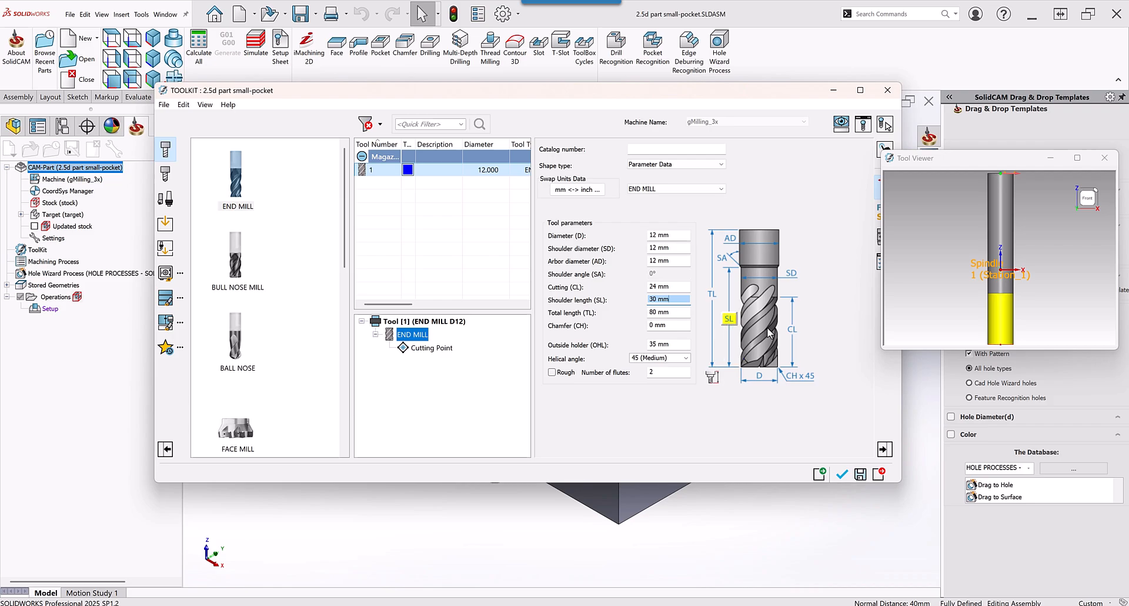
pyautogui.click(793, 333)
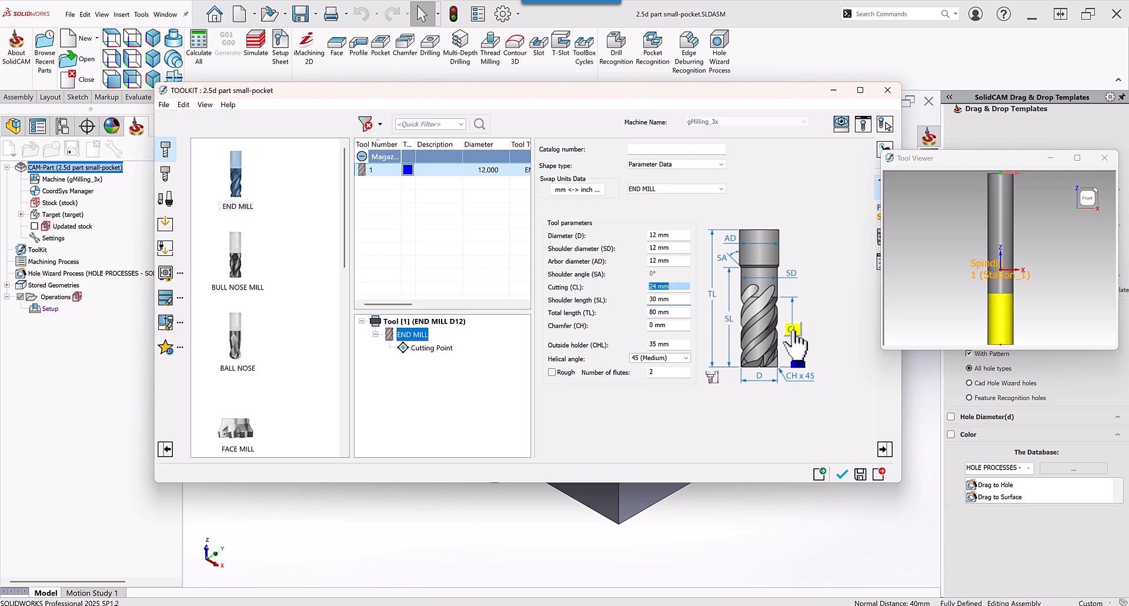
pyautogui.click(729, 323)
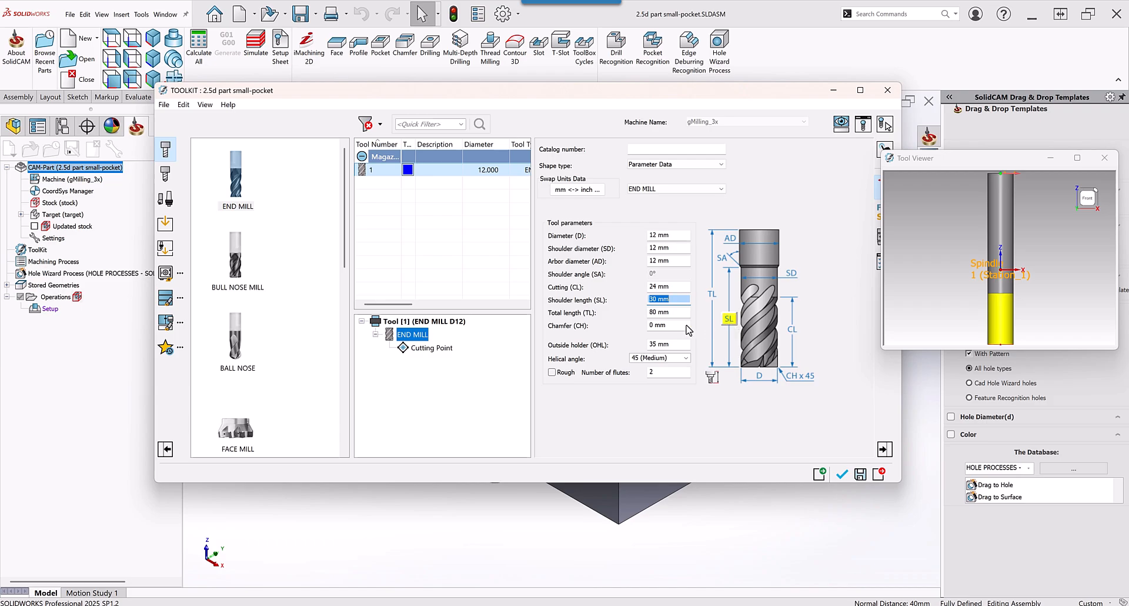
pyautogui.click(675, 312)
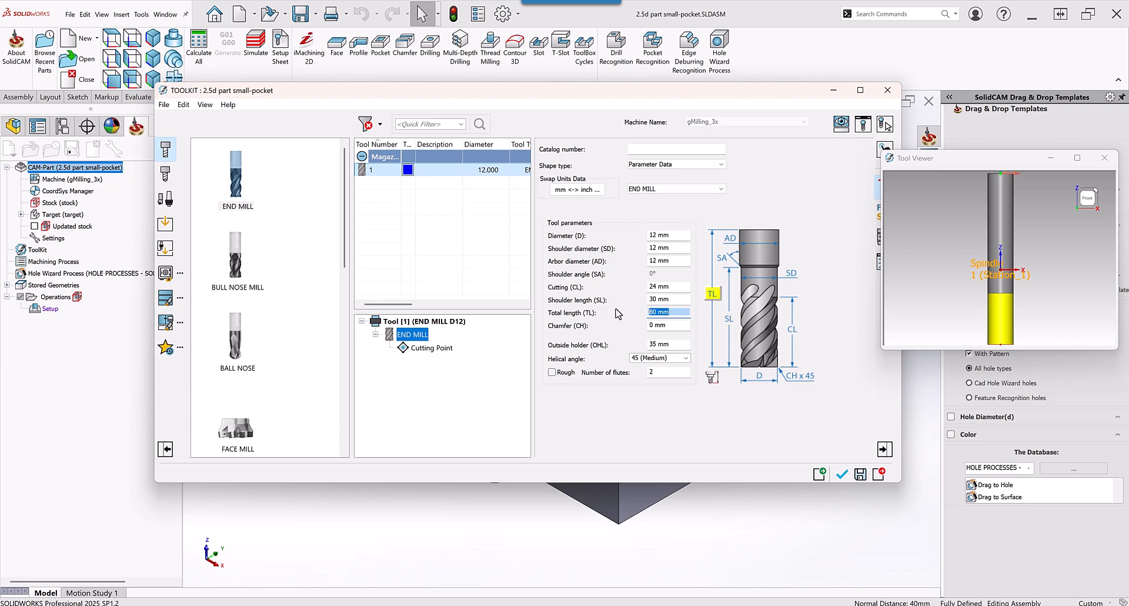
pyautogui.write('120')
# Set the end mill's outside holder length to 40 mm and its number of flutes to 4
pyautogui.click(680, 343)
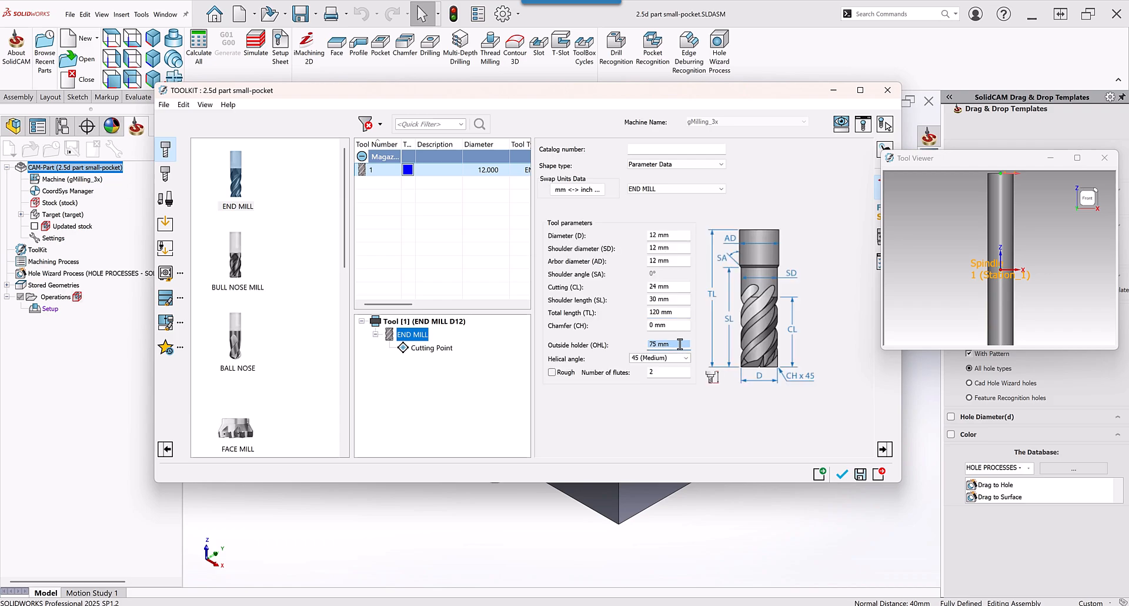
pyautogui.moveTo(680, 343); pyautogui.dragTo(621, 342)
pyautogui.write('40')
pyautogui.click(663, 374)
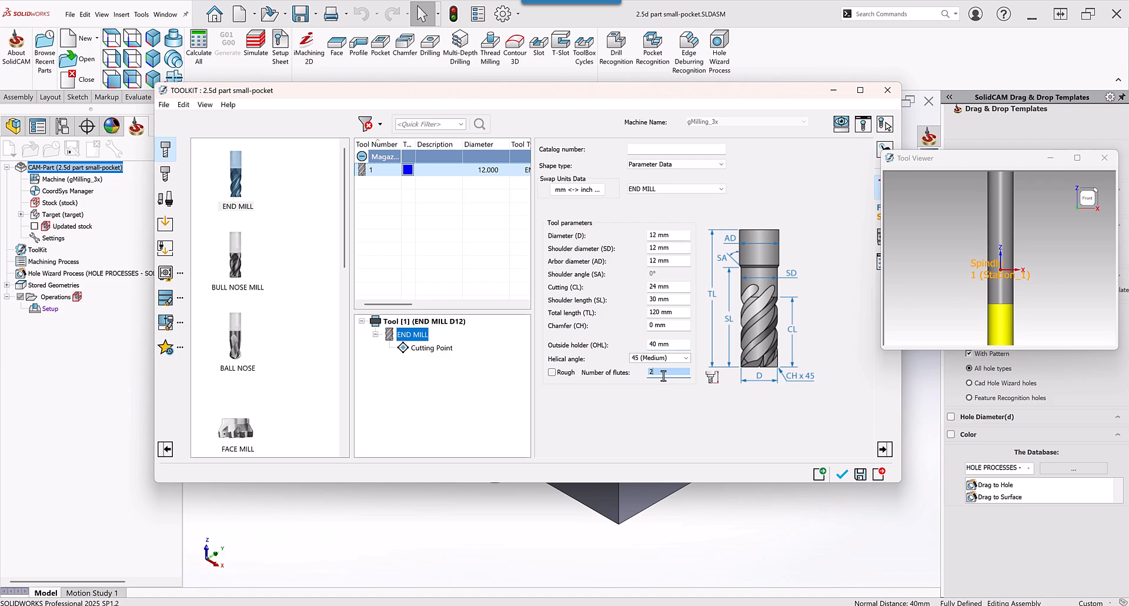
pyautogui.moveTo(663, 374); pyautogui.dragTo(634, 375)
pyautogui.write('4')
# Examine the end mill's milling feed and spin data, including the alternative m/min and mm/tooth units
pyautogui.moveTo(953, 164); pyautogui.dragTo(921, 301)
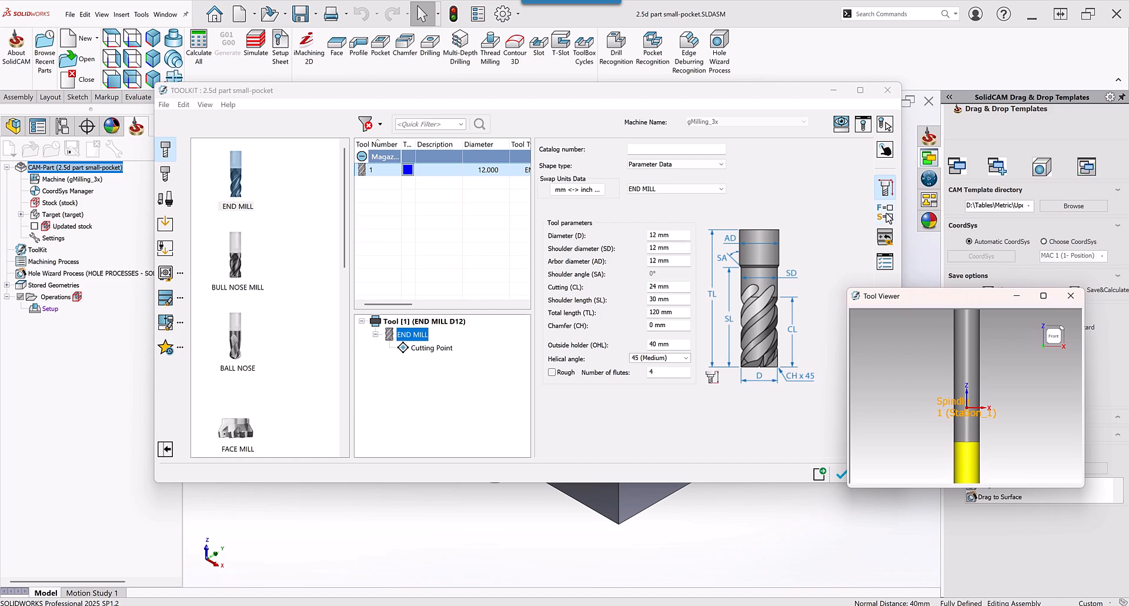
pyautogui.click(888, 217)
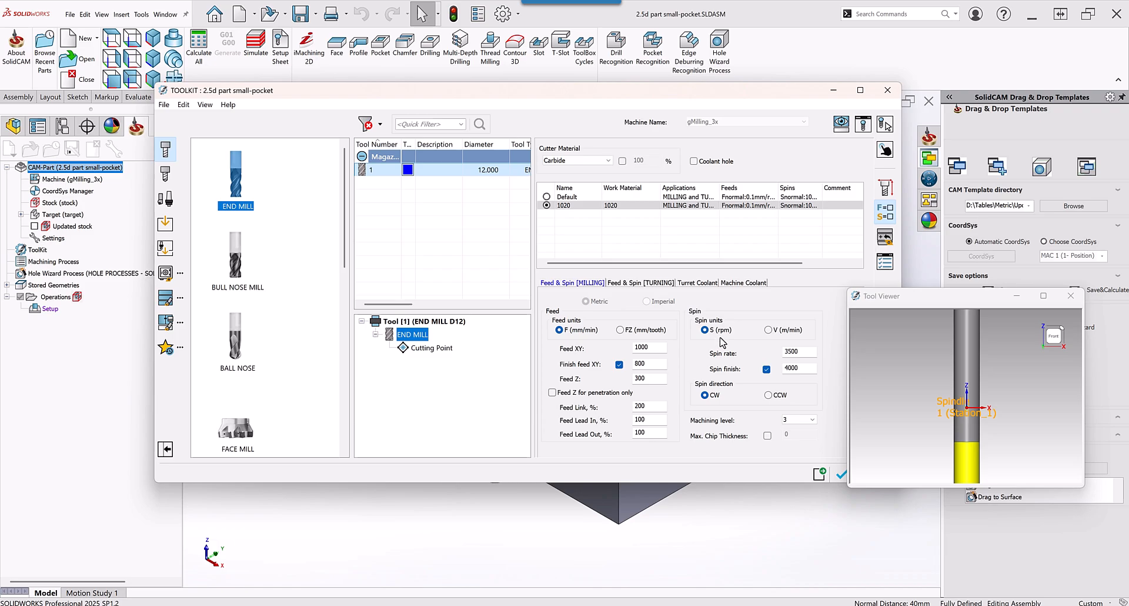
pyautogui.click(768, 330)
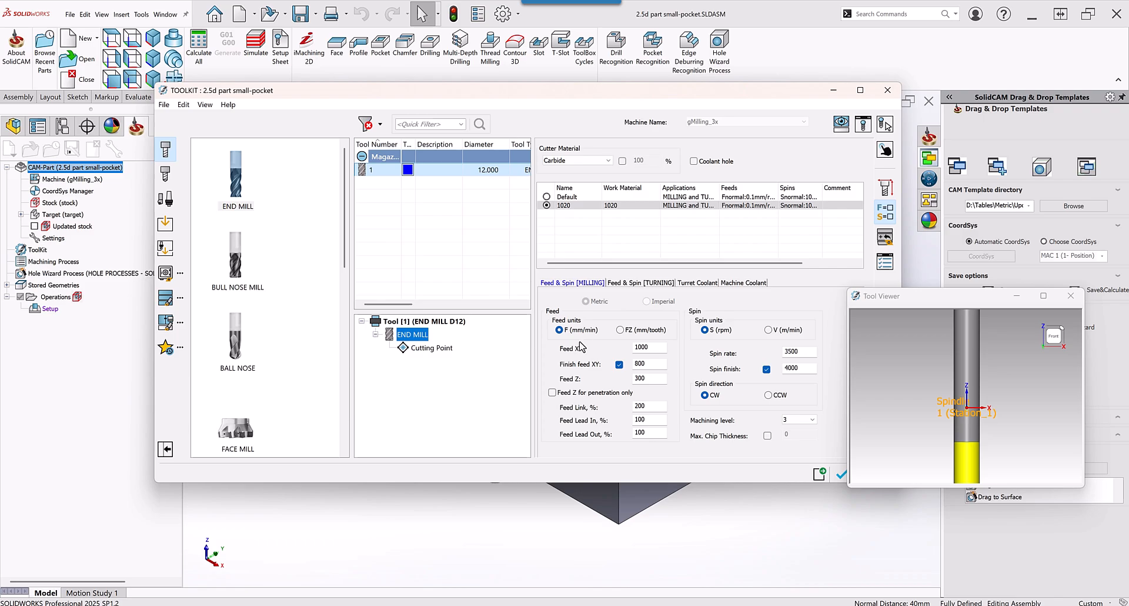
pyautogui.click(621, 330)
pyautogui.click(560, 330)
# Add an adaptor and holder to the end mill's tool assembly
pyautogui.rightClick(412, 338)
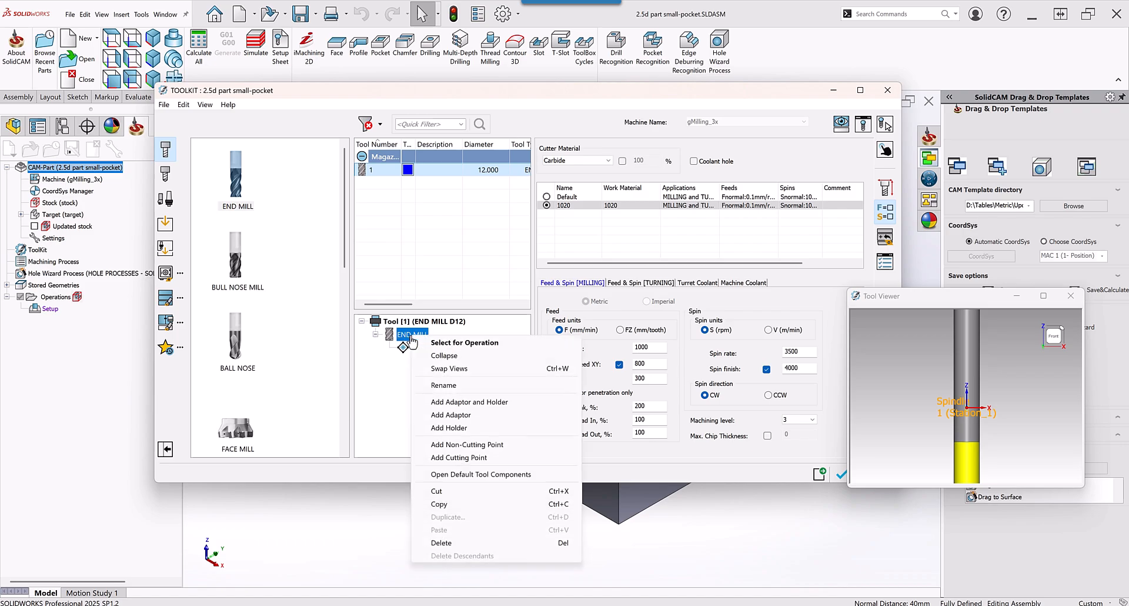
pyautogui.click(458, 402)
pyautogui.click(424, 347)
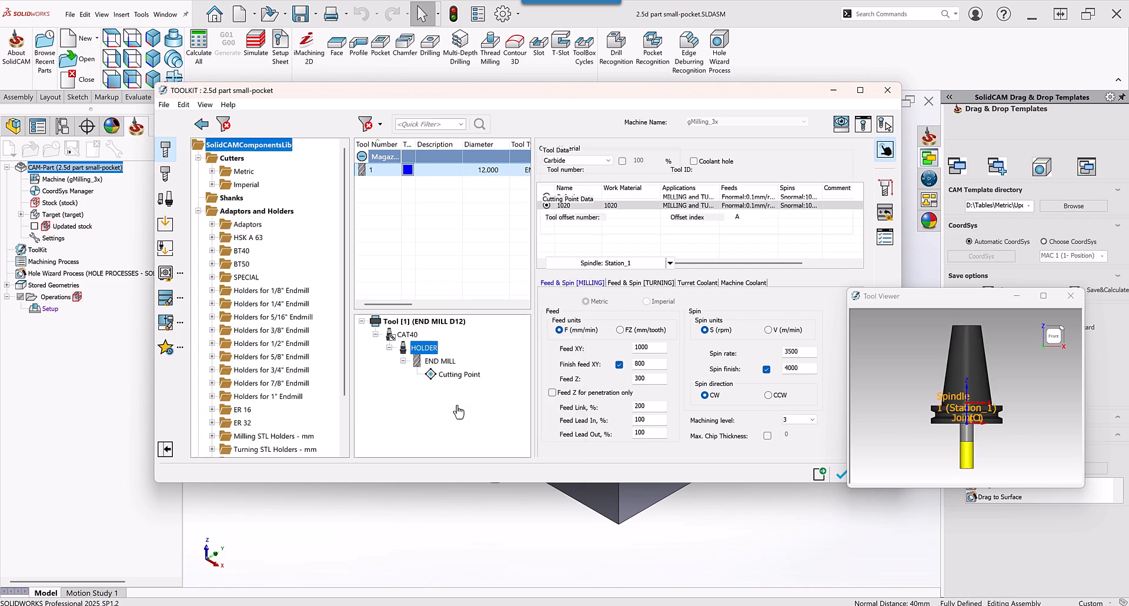
pyautogui.moveTo(976, 300); pyautogui.dragTo(938, 184)
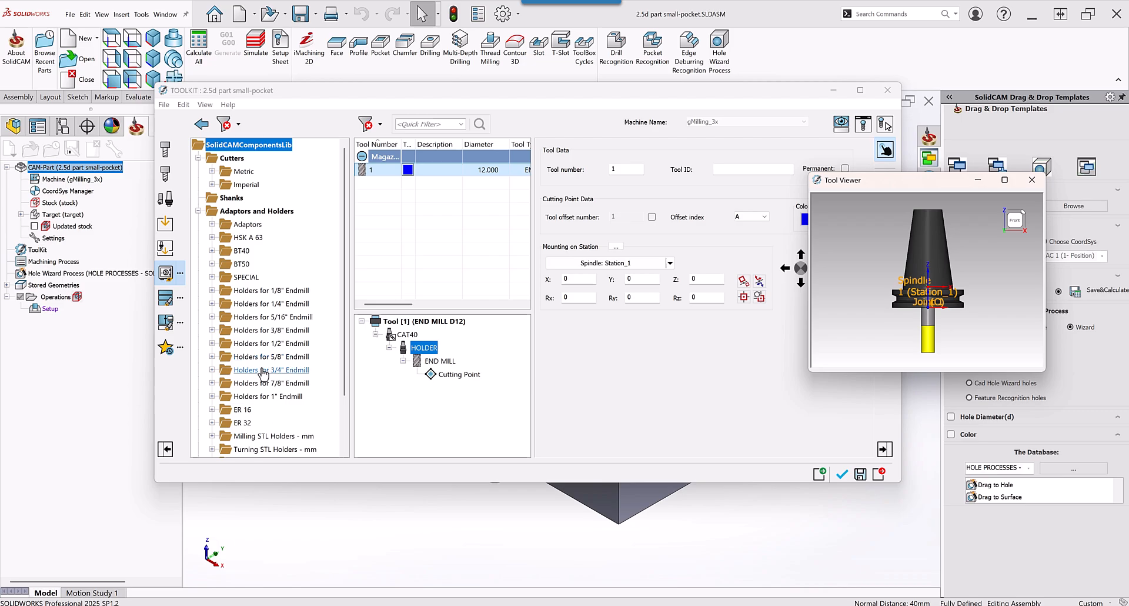
# Replace the default holder with the 2" Long ER 32 holder from the component library and apply the tool to the pocket operation
pyautogui.click(211, 423)
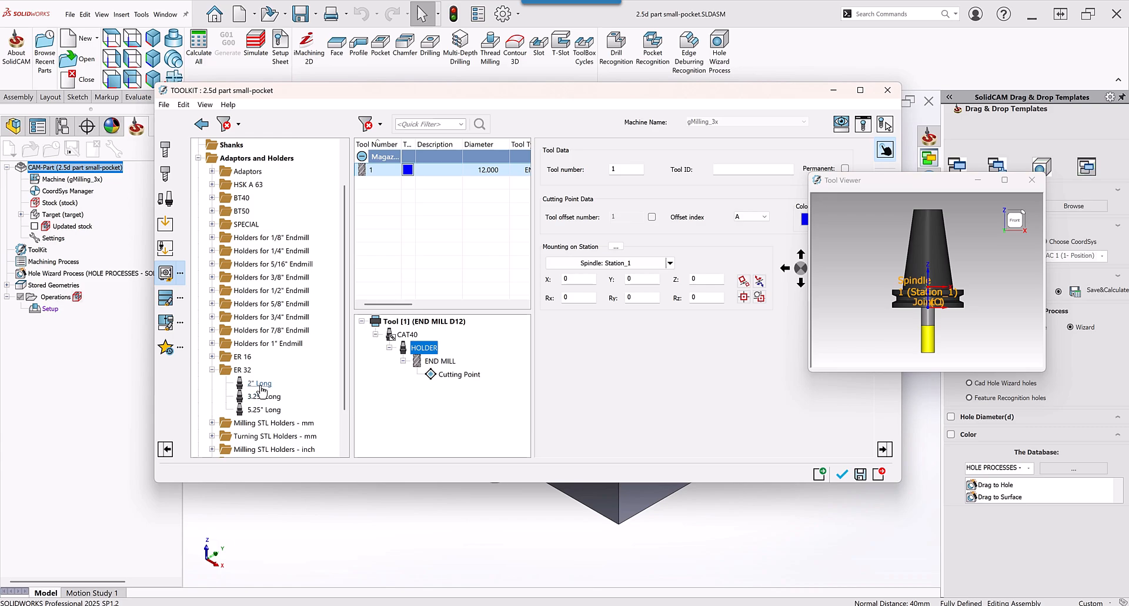
pyautogui.moveTo(260, 383); pyautogui.dragTo(423, 348)
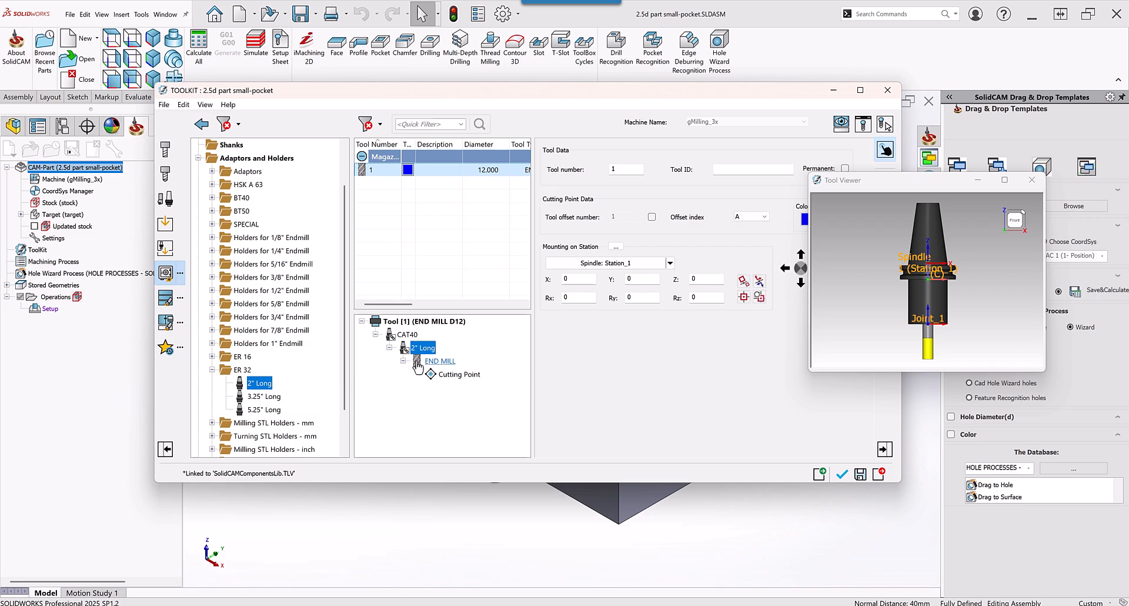
pyautogui.scroll(1, 953, 318)
pyautogui.scroll(-1, 946, 327)
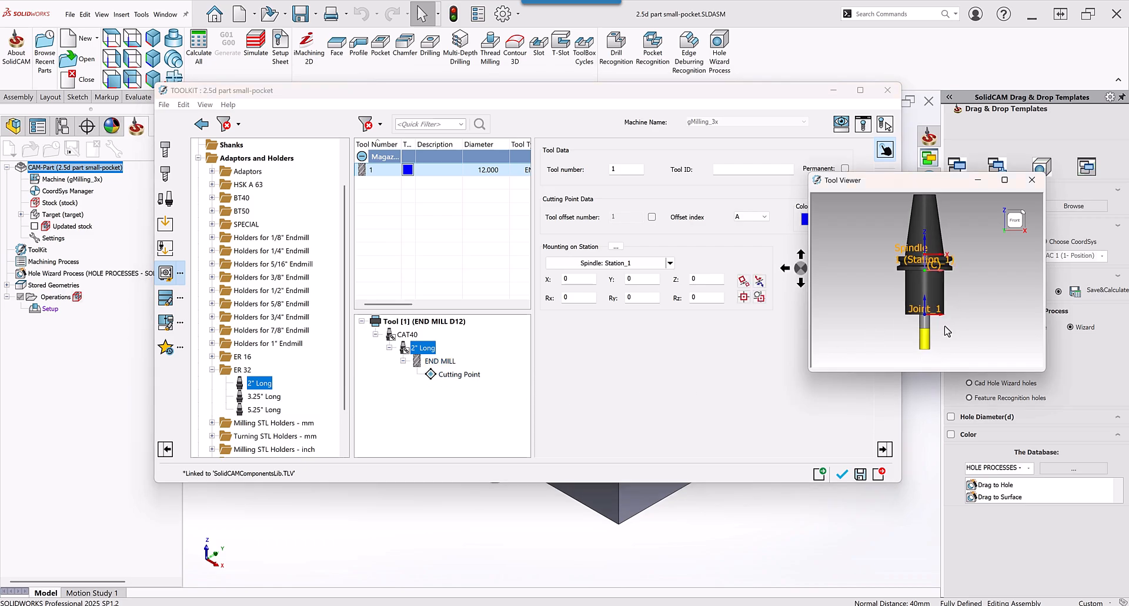
pyautogui.scroll(-1, 928, 268)
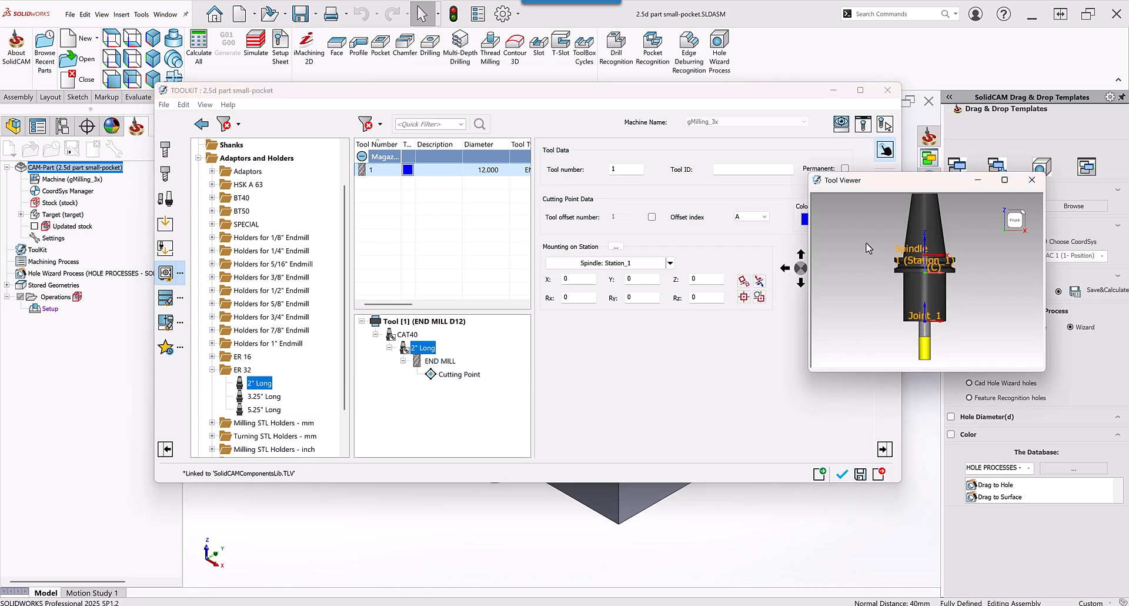
pyautogui.click(843, 475)
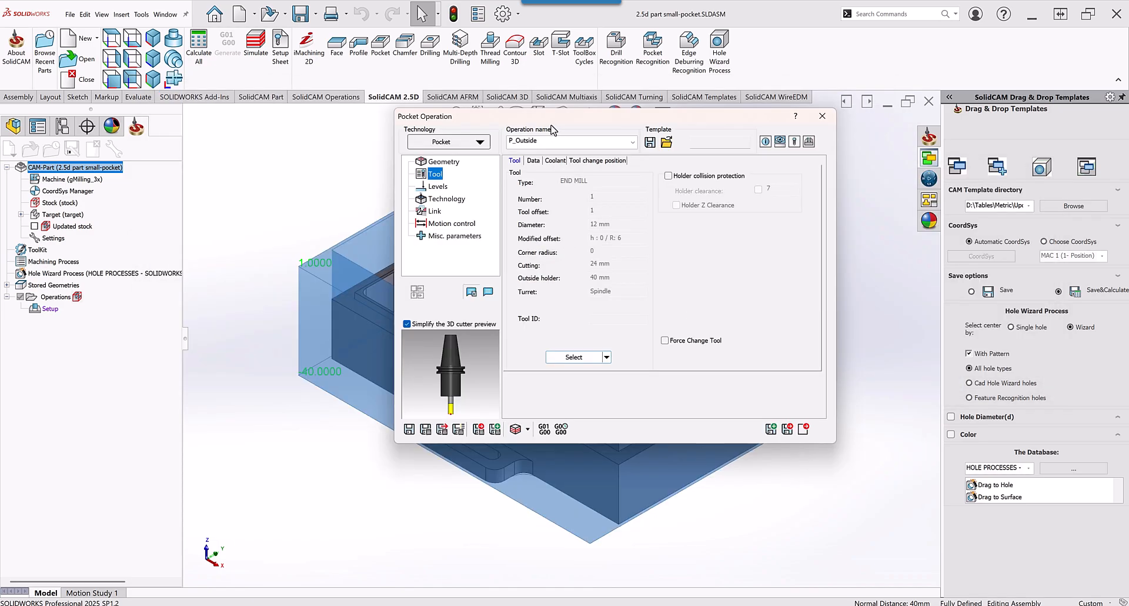
pyautogui.moveTo(549, 124); pyautogui.dragTo(660, 121)
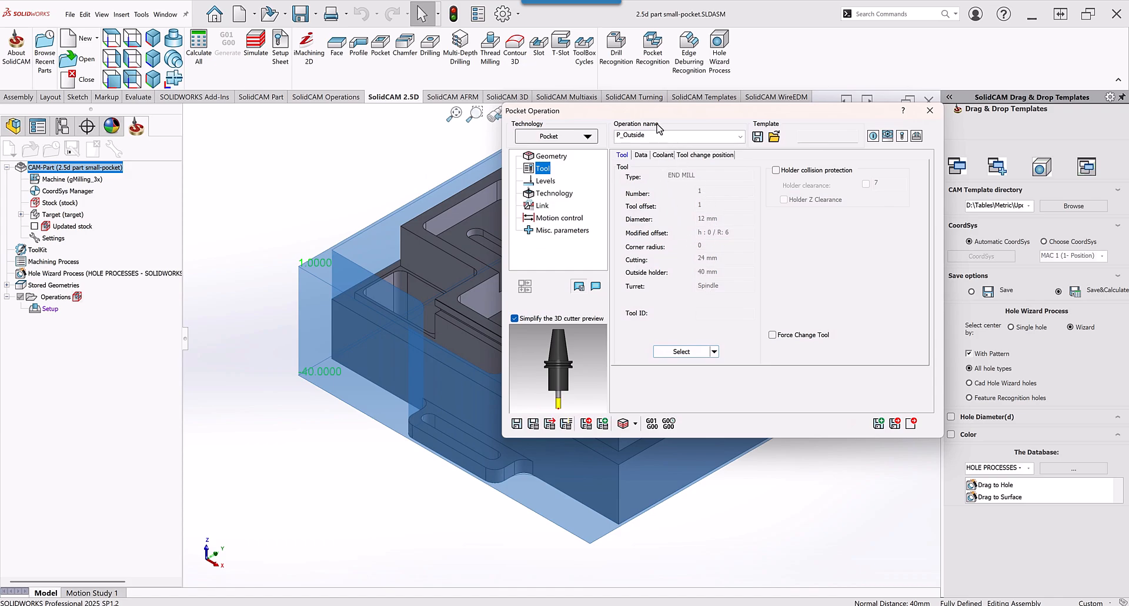
# Examine the part's outer walls and lower slotted flange inside the stock, keeping the pocket operation settings clear of the model
pyautogui.moveTo(656, 112); pyautogui.dragTo(756, 114)
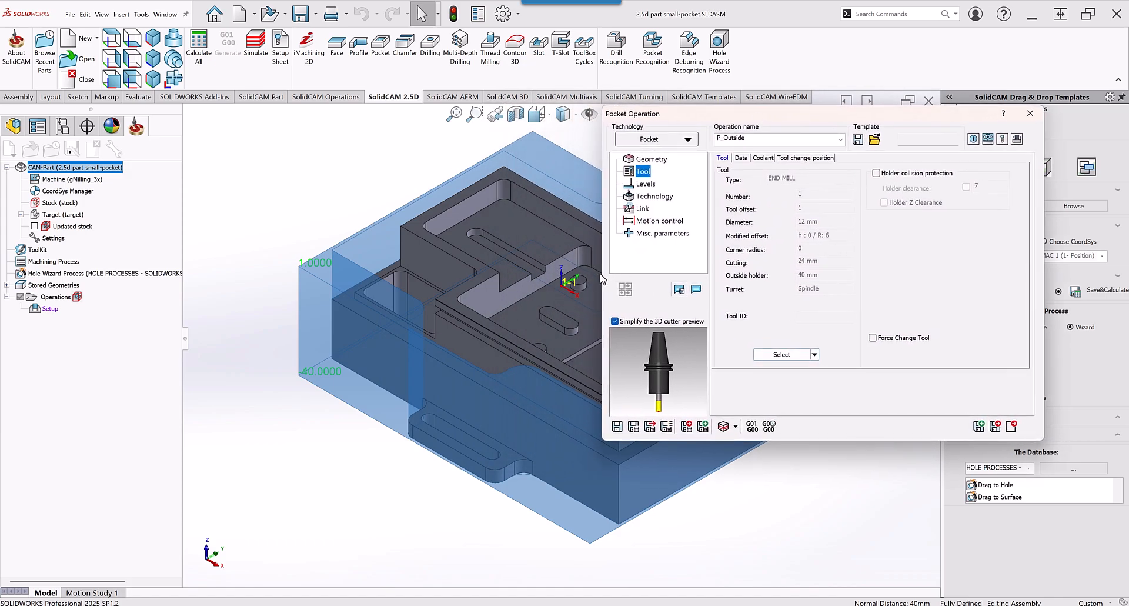
pyautogui.scroll(3, 576, 275)
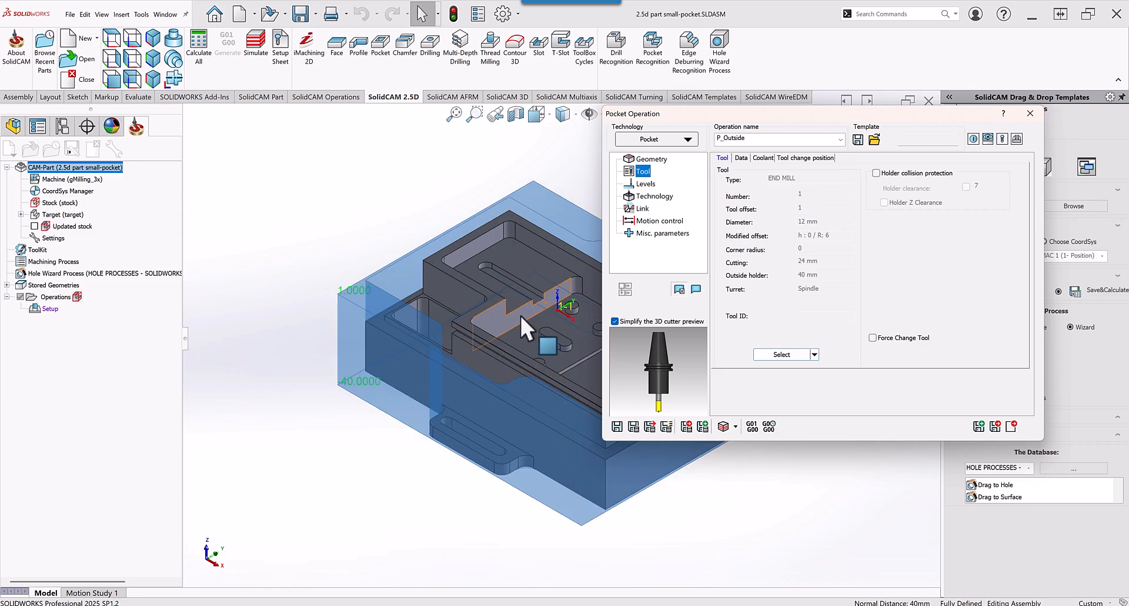
pyautogui.moveTo(494, 317); pyautogui.dragTo(456, 326, button='middle')
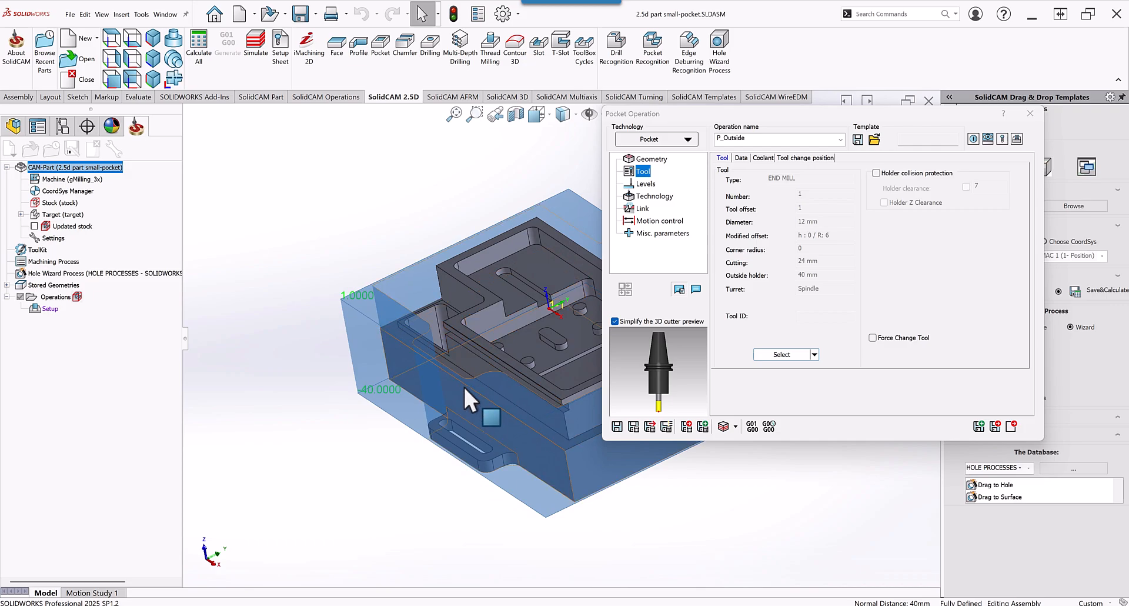
pyautogui.moveTo(520, 460); pyautogui.dragTo(516, 429, button='middle')
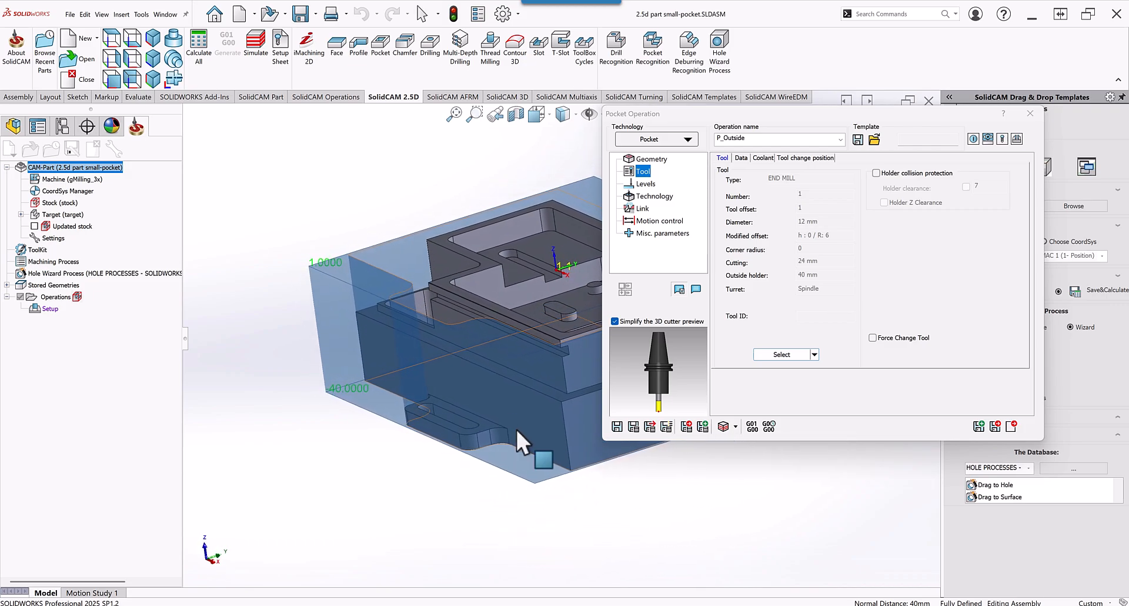
# Review the pocket tool's feed and spin data, coolant options and tool change position
pyautogui.click(741, 159)
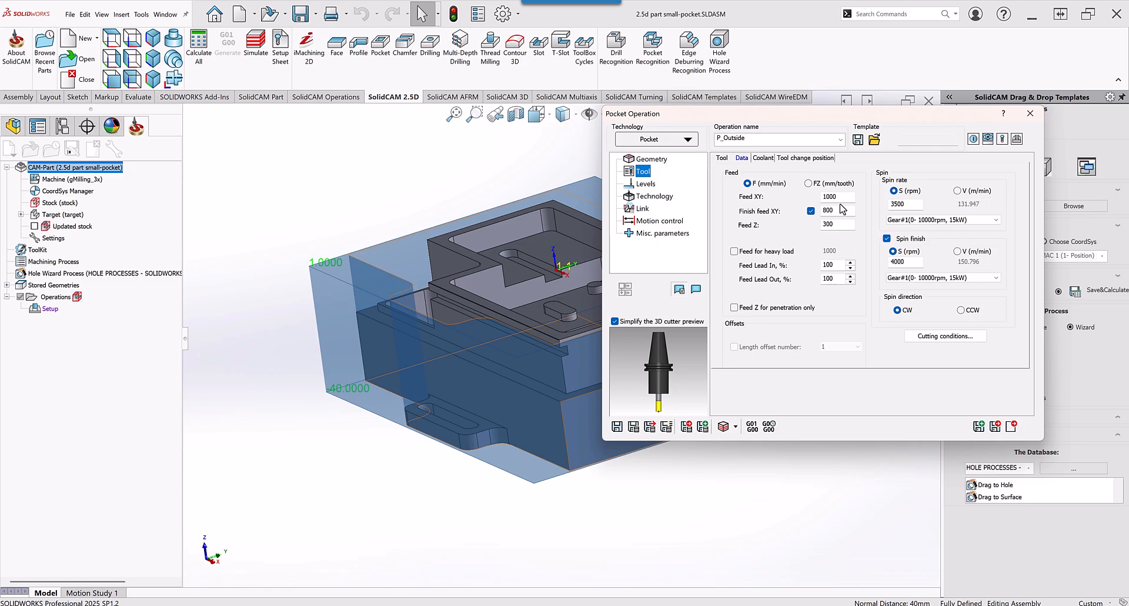
pyautogui.click(763, 158)
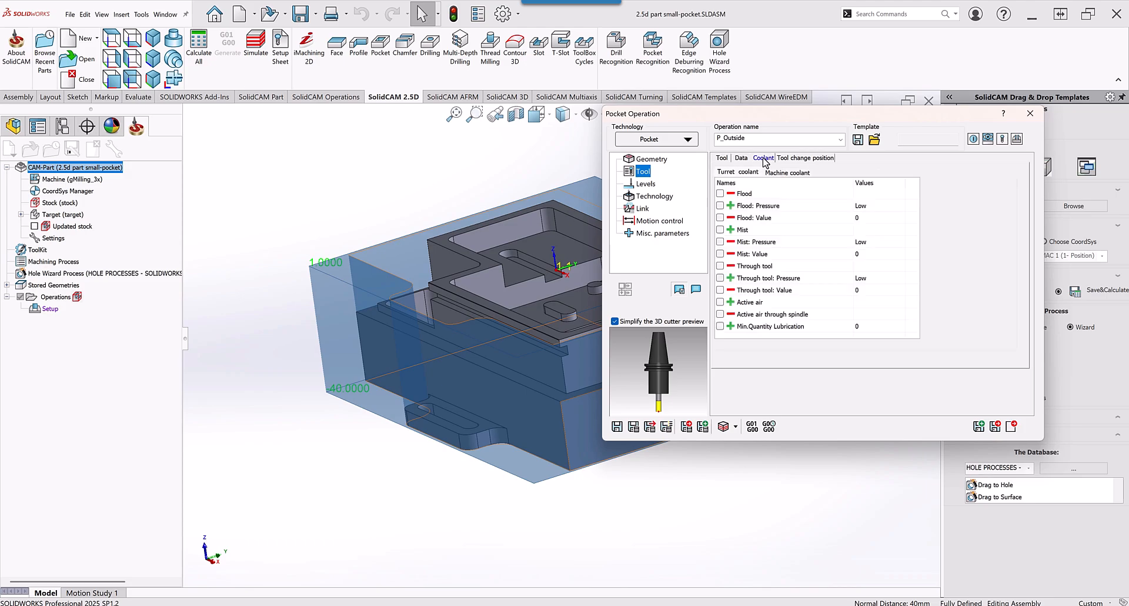
pyautogui.click(794, 160)
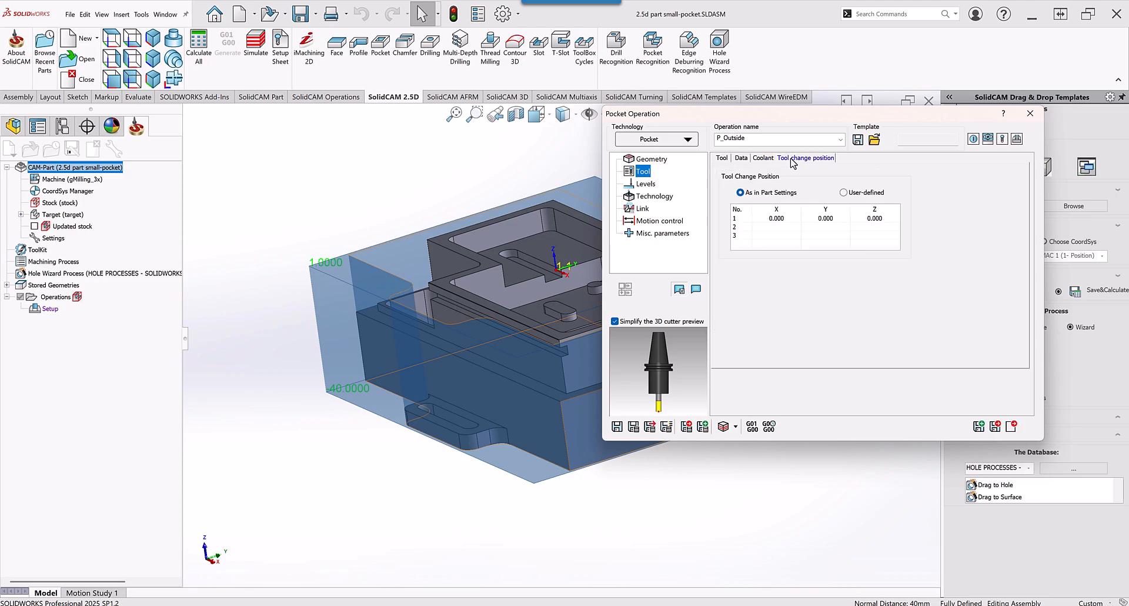
# Enable holder collision protection for the end mill in the pocket operation
pyautogui.click(722, 157)
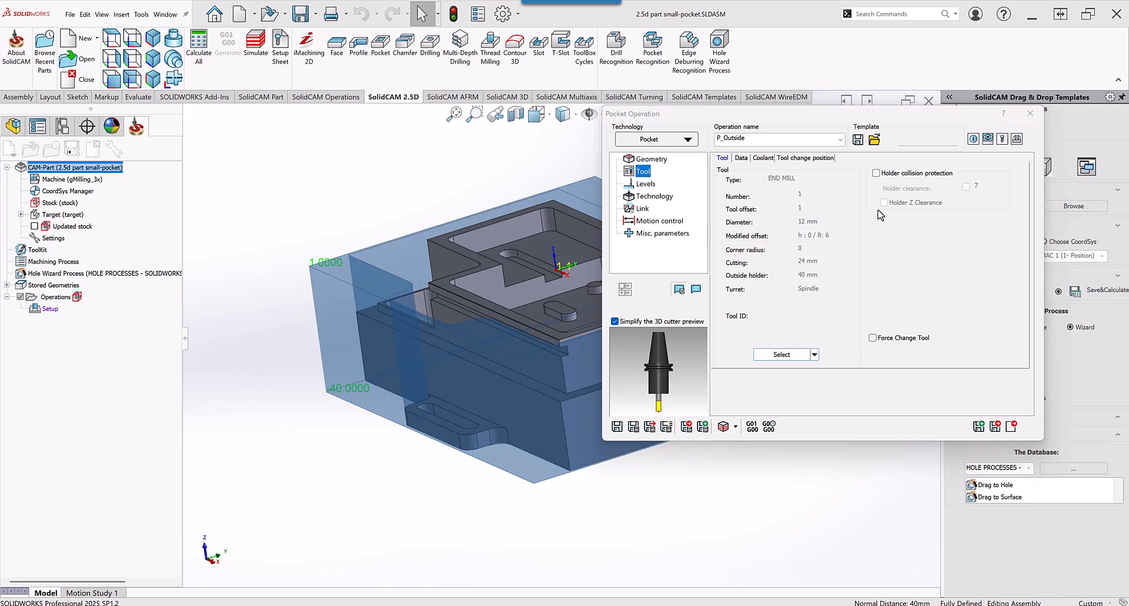
pyautogui.click(876, 174)
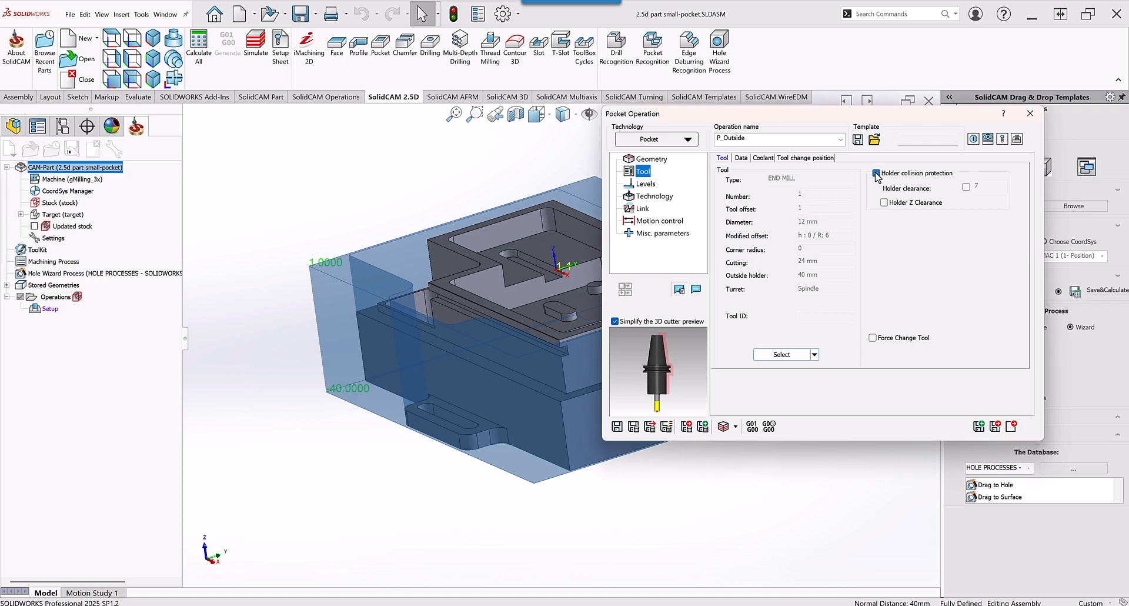